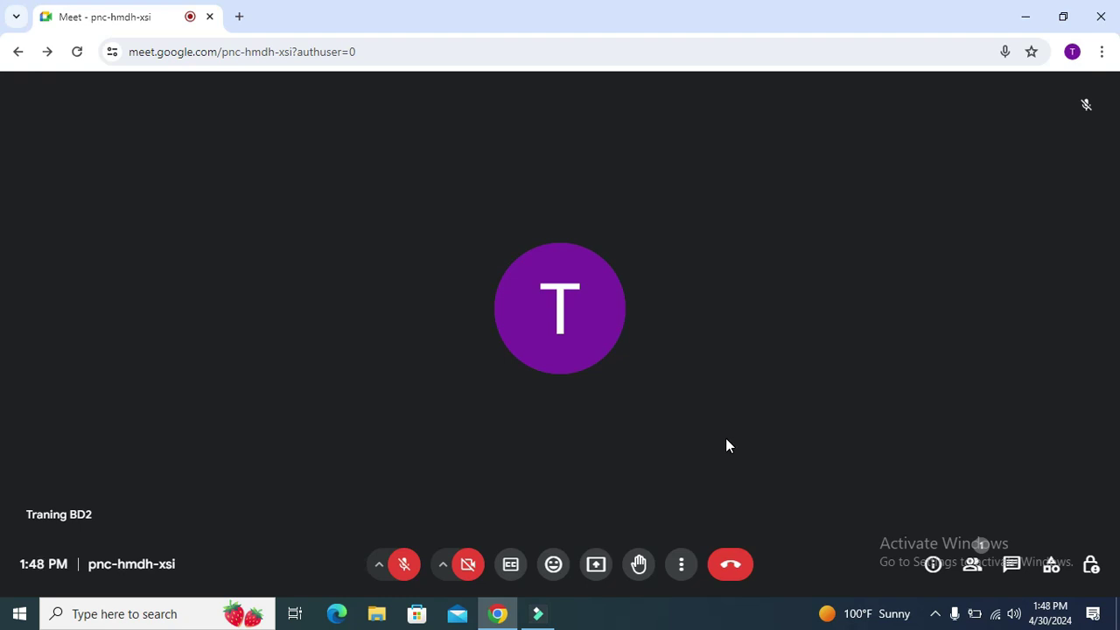
# - Dismiss the Meet call's More options menu, then open a new tab showing the Google home page
pyautogui.moveTo(511, 282)
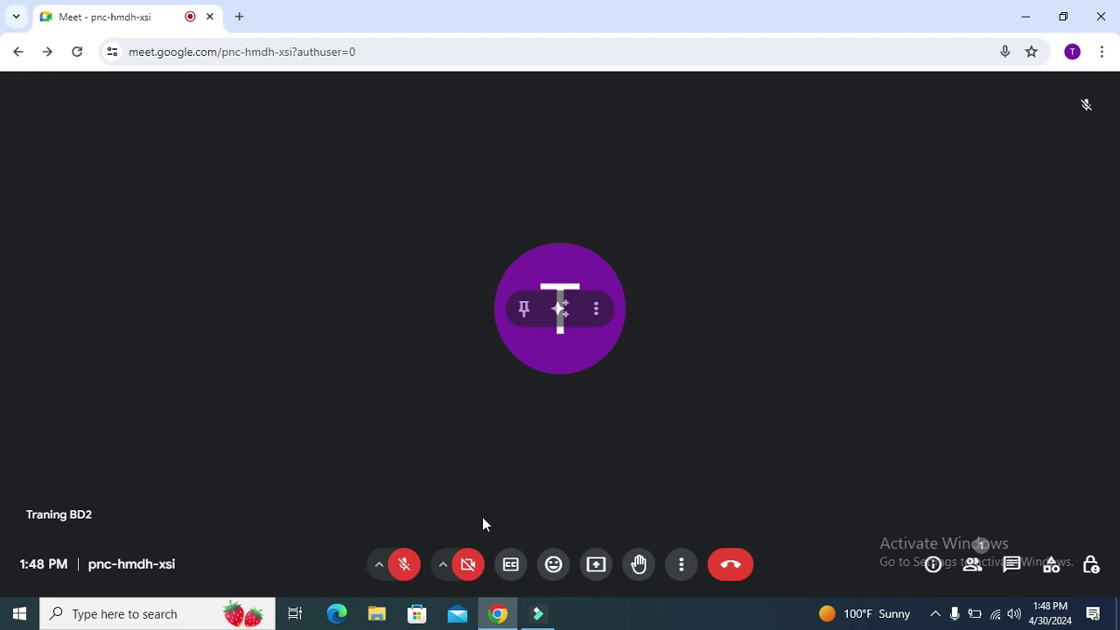
pyautogui.click(682, 566)
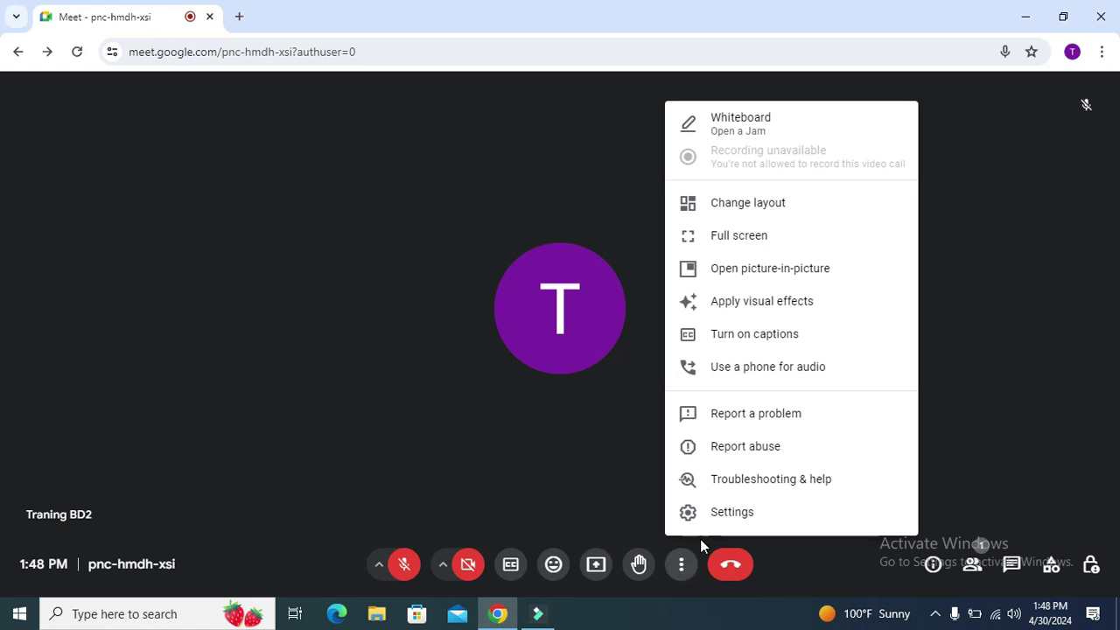
pyautogui.click(987, 437)
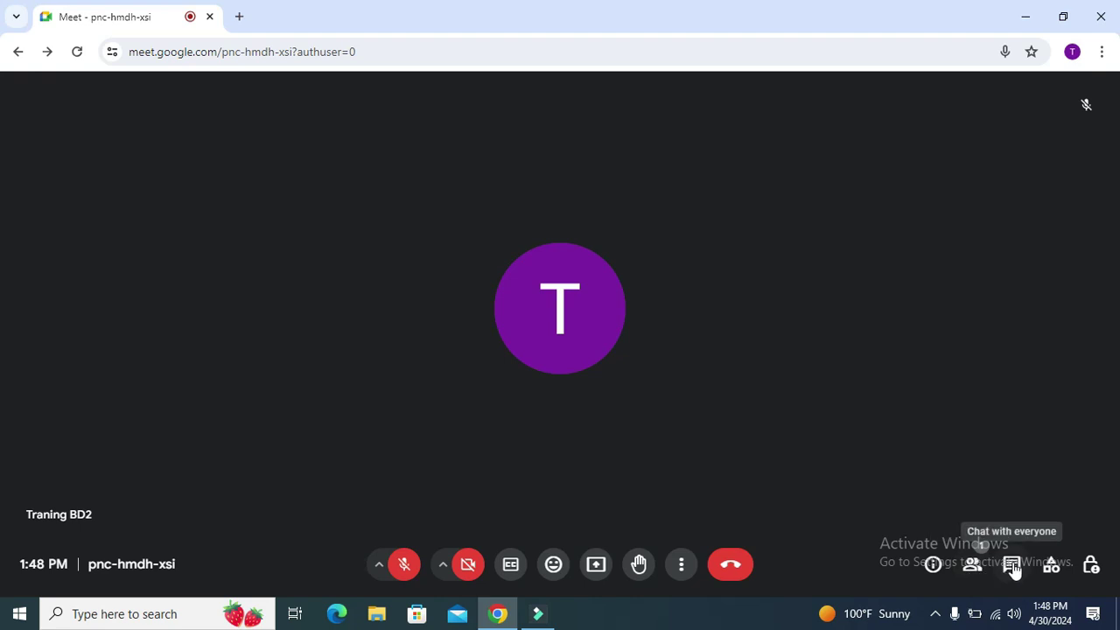
pyautogui.click(867, 282)
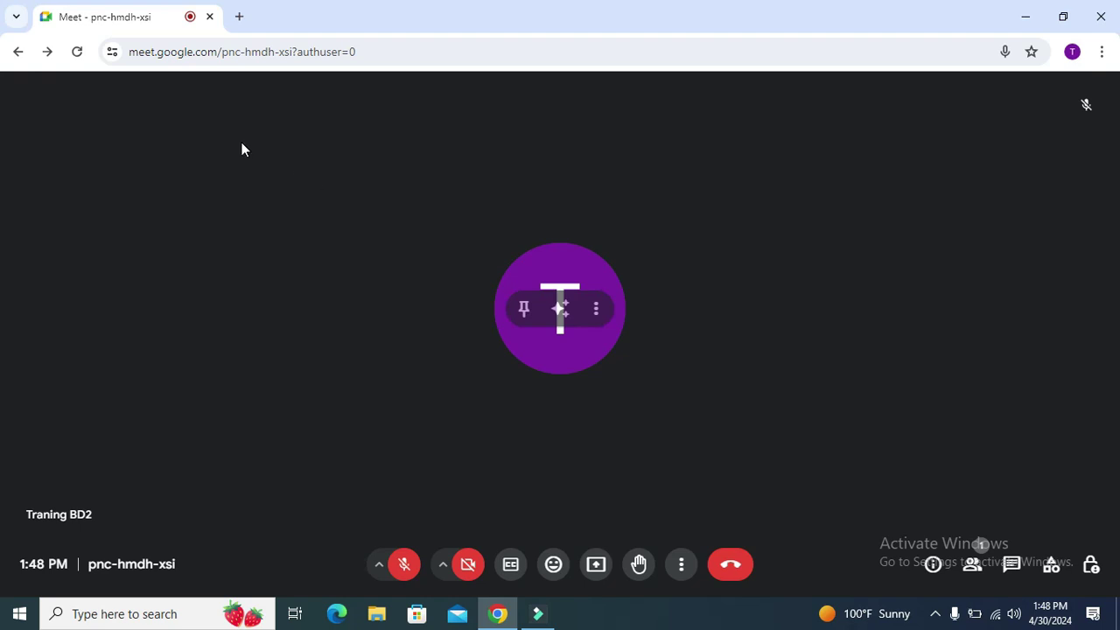
pyautogui.click(240, 17)
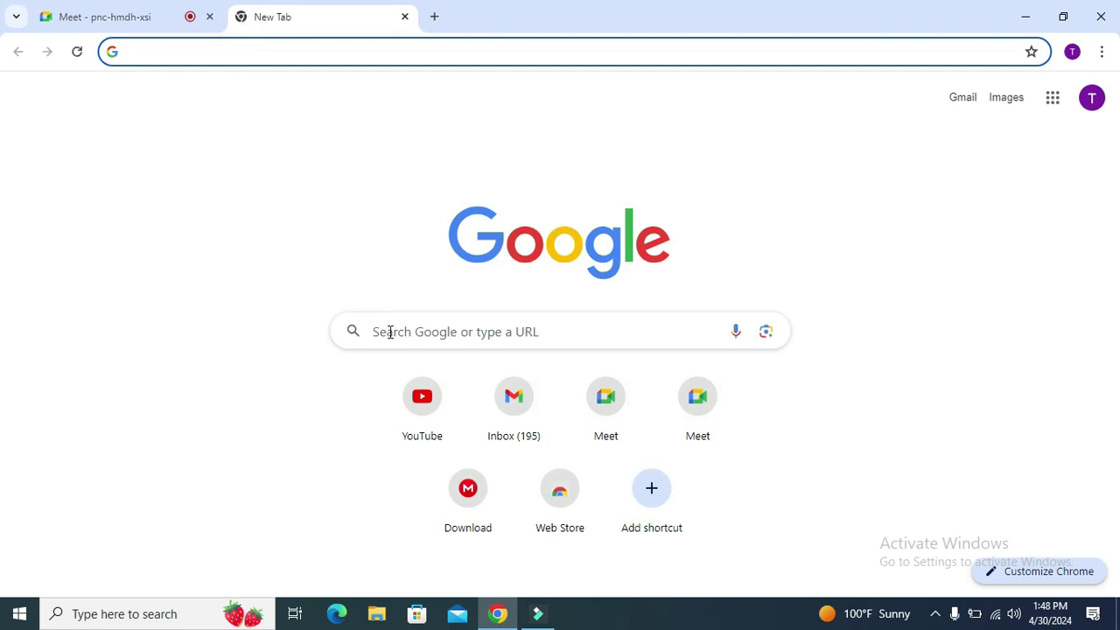
# - Search Google for 'extensions chrome web store' and open the Chrome Web Store result
pyautogui.click(391, 332)
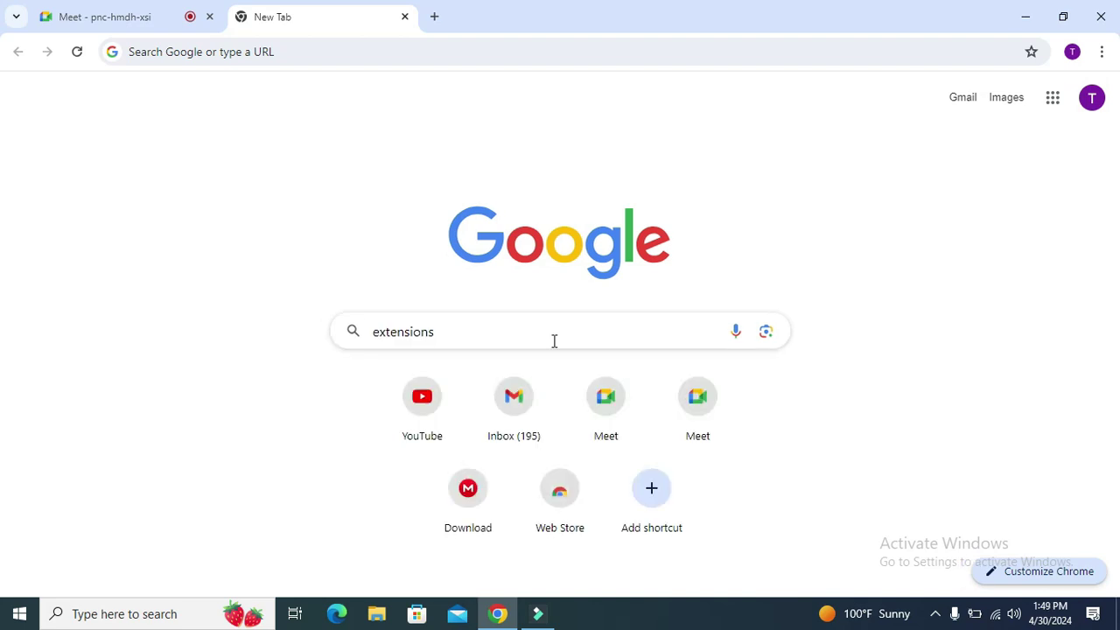
pyautogui.write('ch')
pyautogui.press('Down')
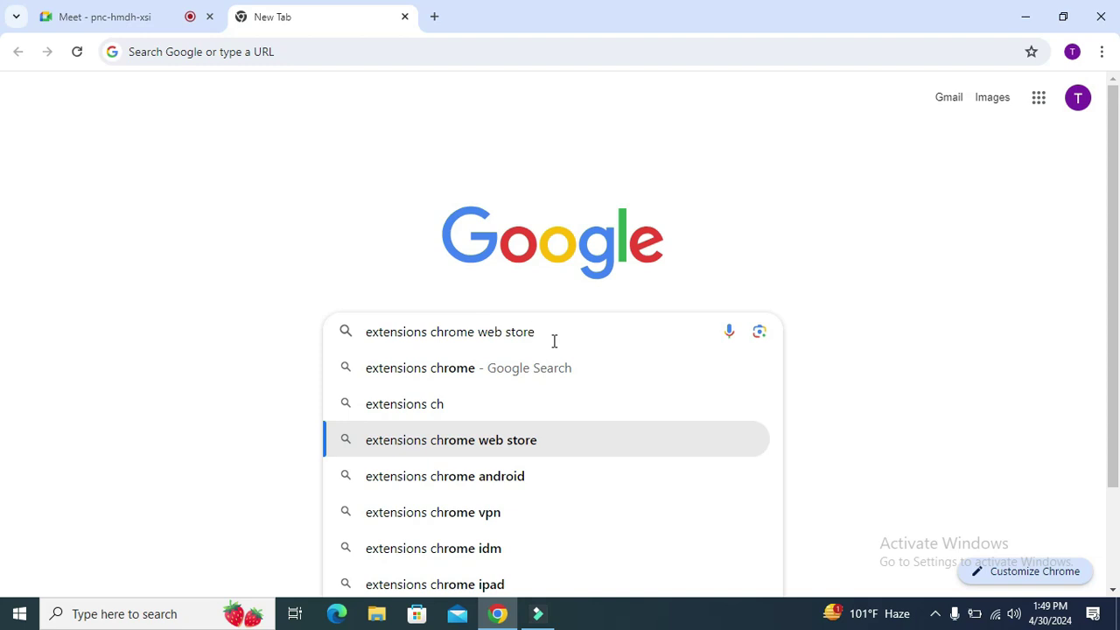
pyautogui.press('Return')
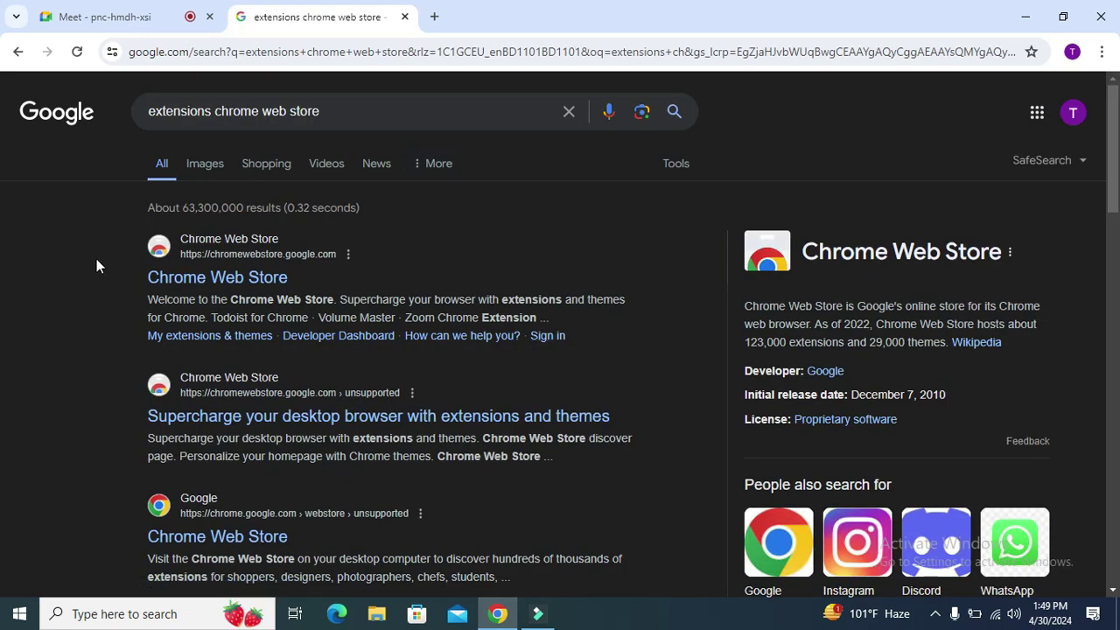
pyautogui.click(242, 282)
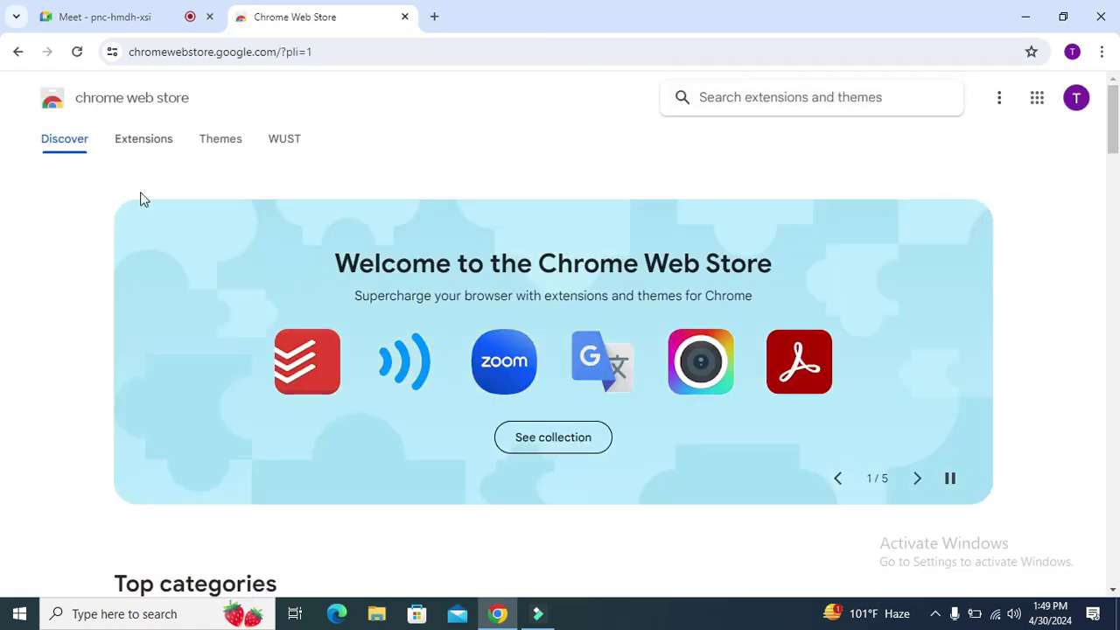
# - Search the store's Extensions category for 'screen recorder'
pyautogui.click(155, 149)
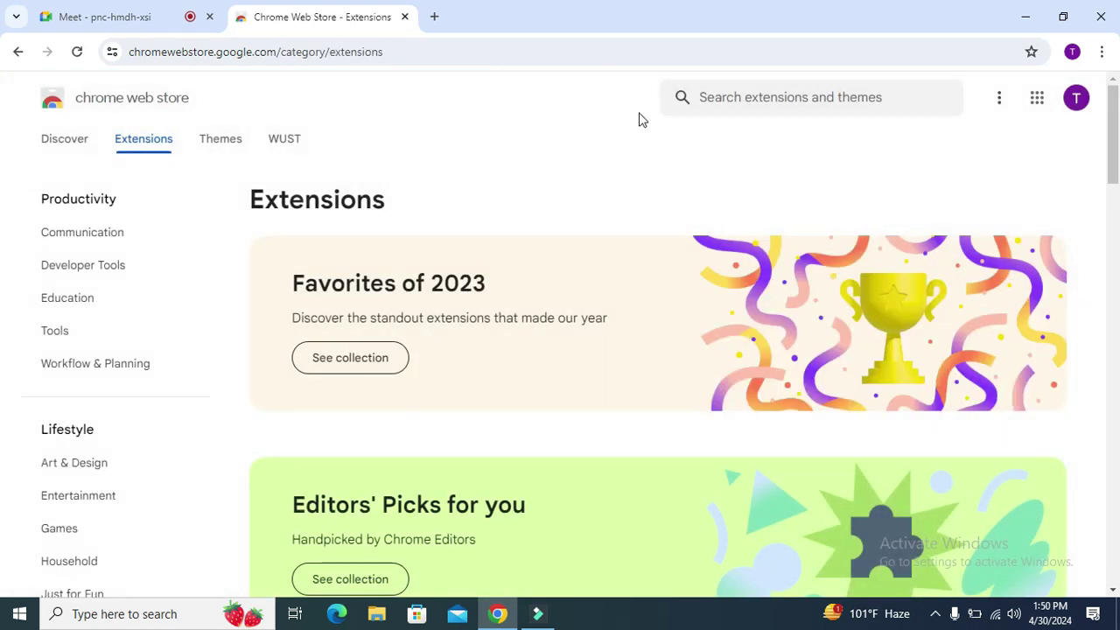
pyautogui.click(722, 99)
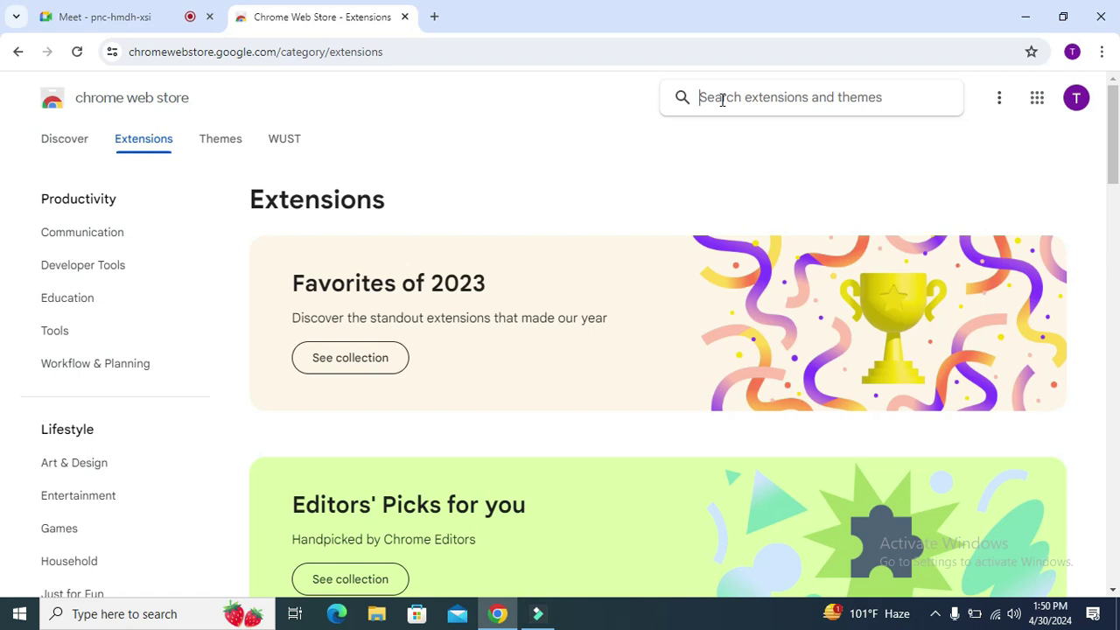
pyautogui.write('screen re')
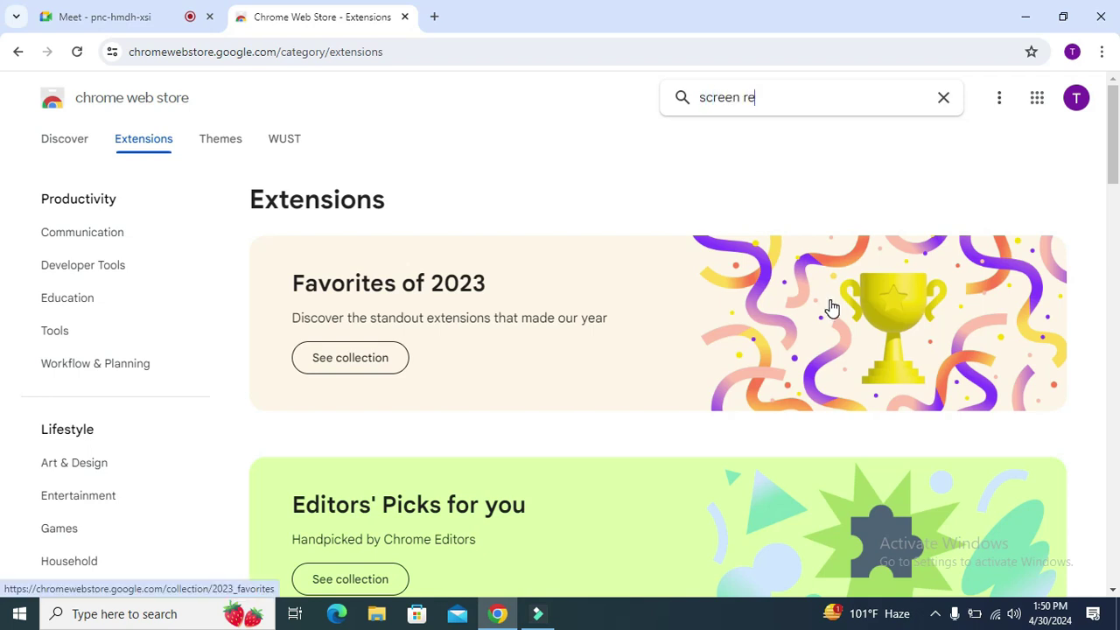
pyautogui.write('corder')
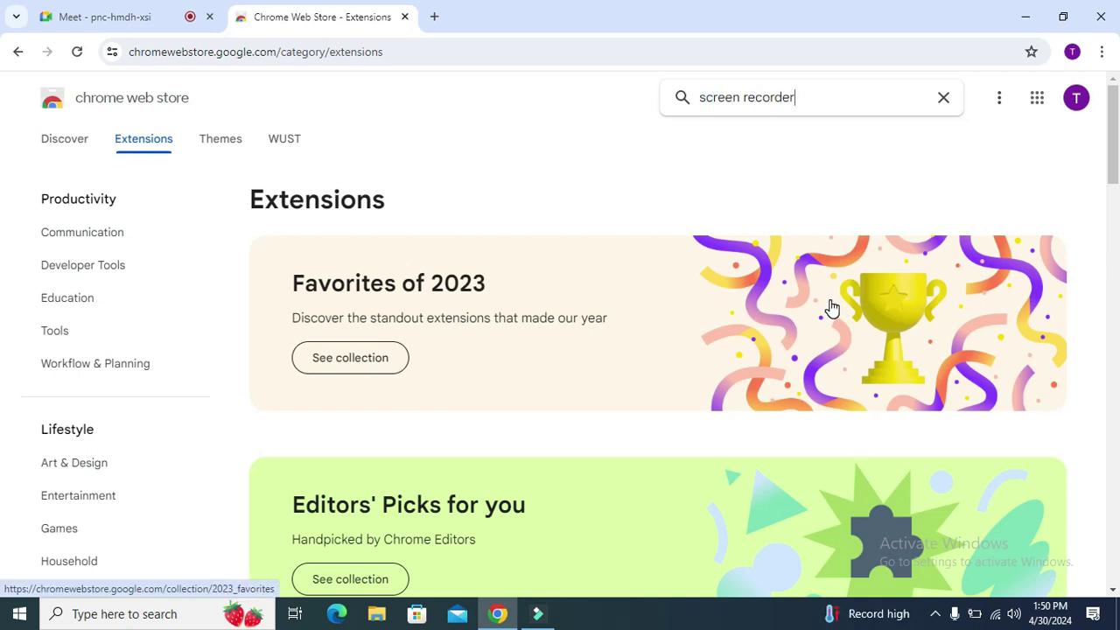
pyautogui.press('Return')
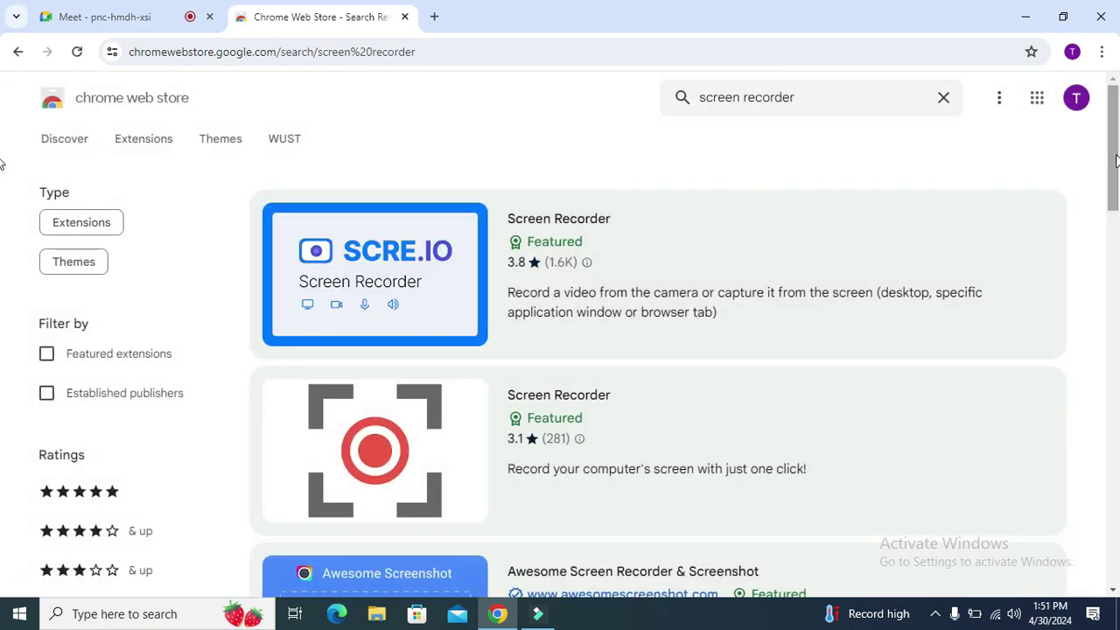
# - Load more results and scroll until Scrnli - Screen Recorder & Screen Capture App appears
pyautogui.moveTo(1115, 155); pyautogui.dragTo(1118, 533)
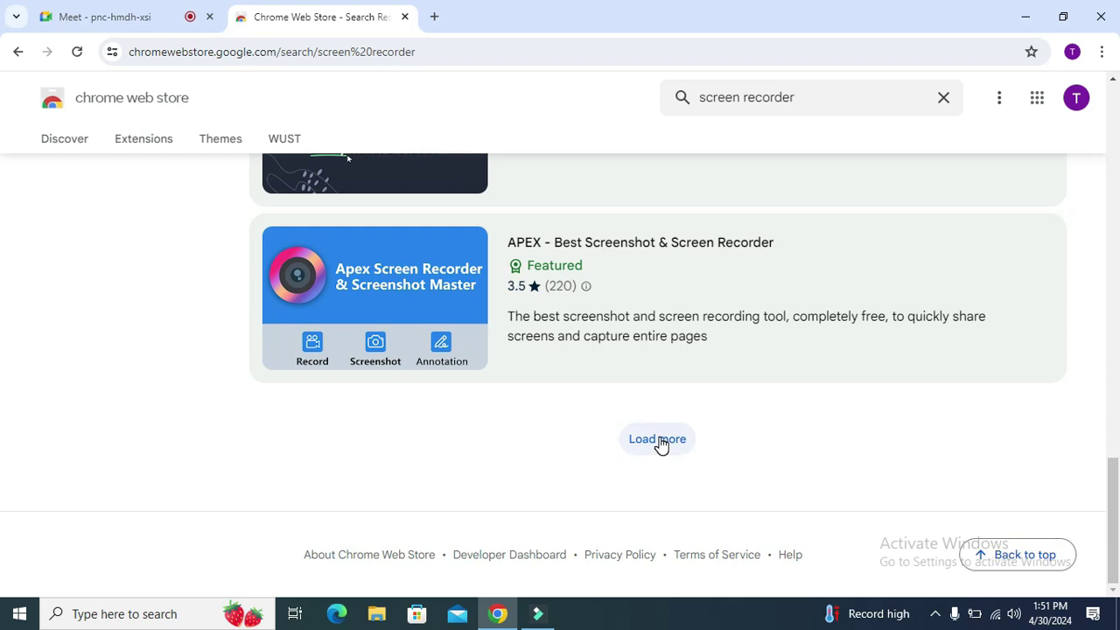
pyautogui.click(659, 440)
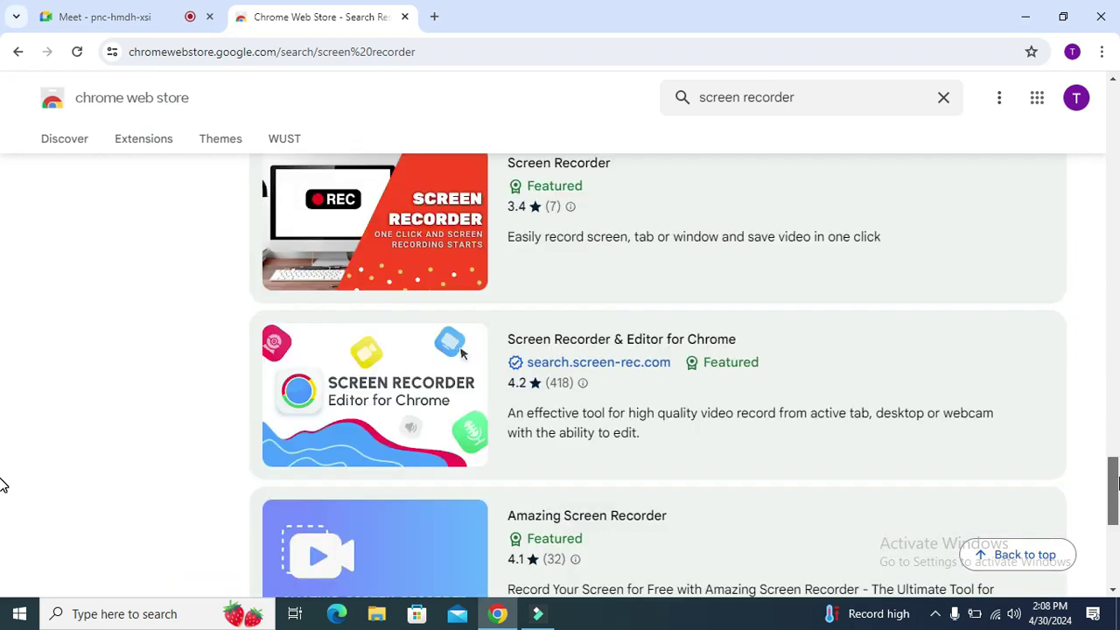
pyautogui.scroll(-2, 3, 511)
pyautogui.scroll(-3, 2, 516)
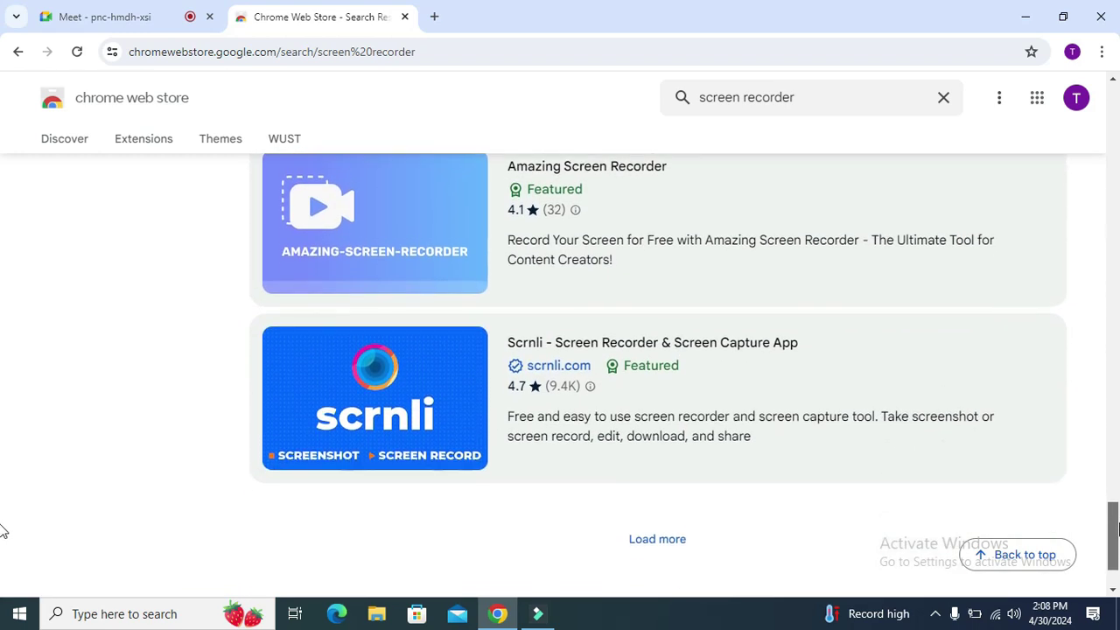
pyautogui.scroll(-1, 3, 534)
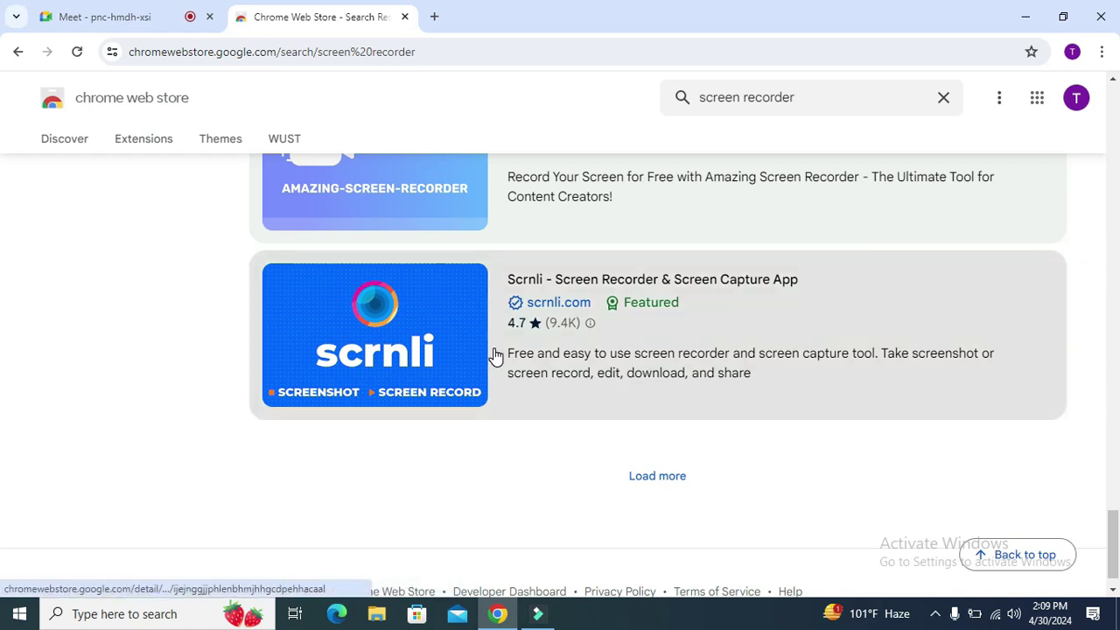
# - Add the Scrnli extension to Chrome from its store page and confirm the install
pyautogui.click(401, 322)
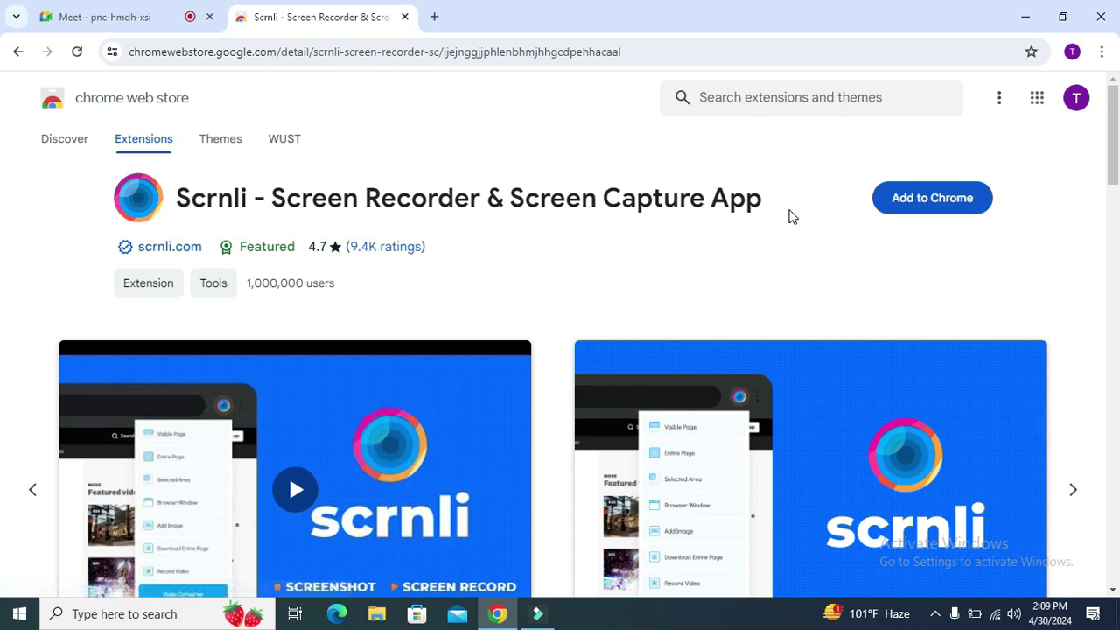
pyautogui.click(937, 200)
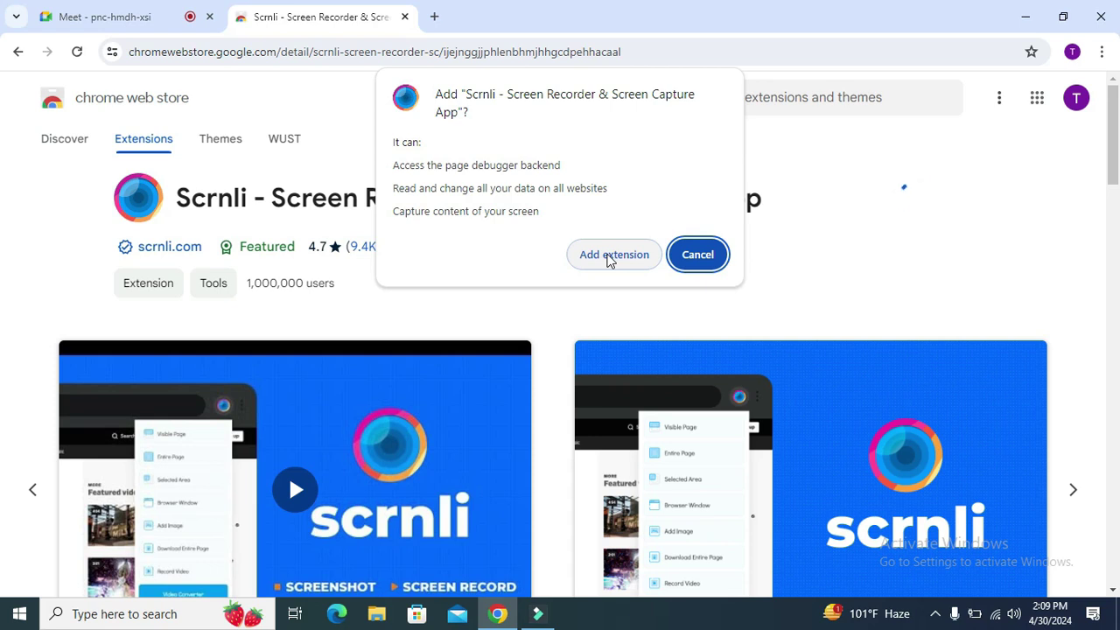
pyautogui.click(609, 256)
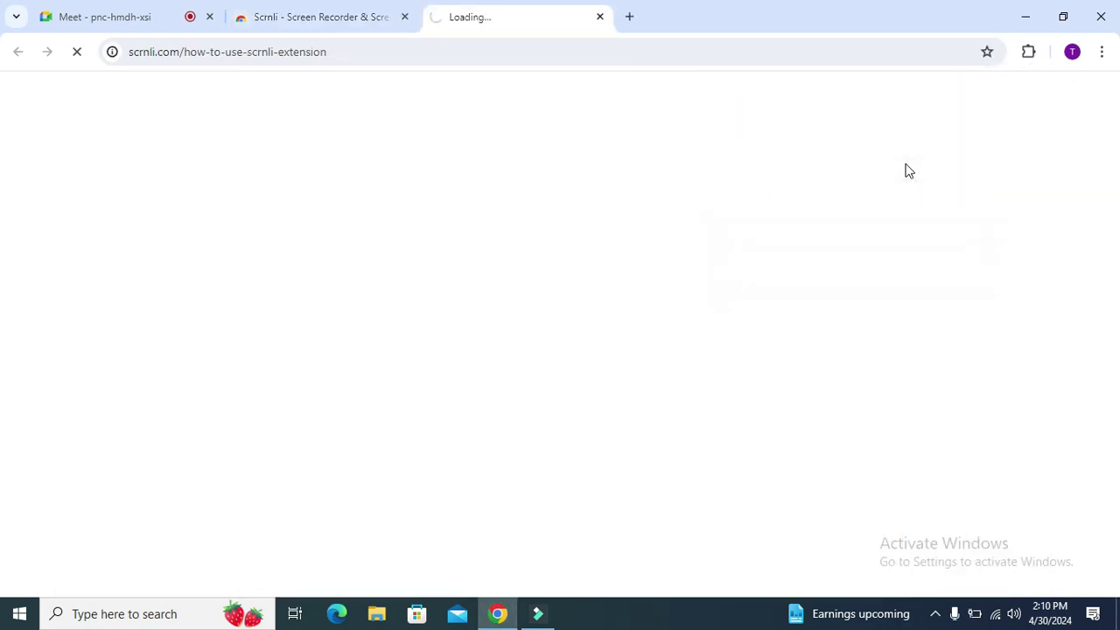
pyautogui.click(328, 22)
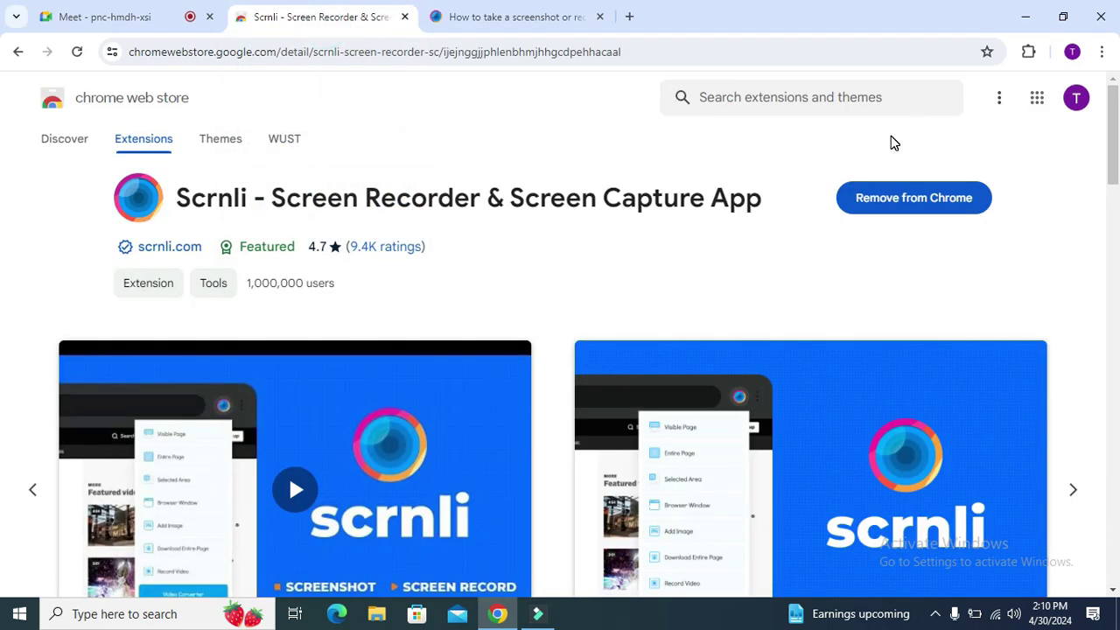
# - Pin Scrnli from the Extensions menu to the browser toolbar
pyautogui.click(1030, 53)
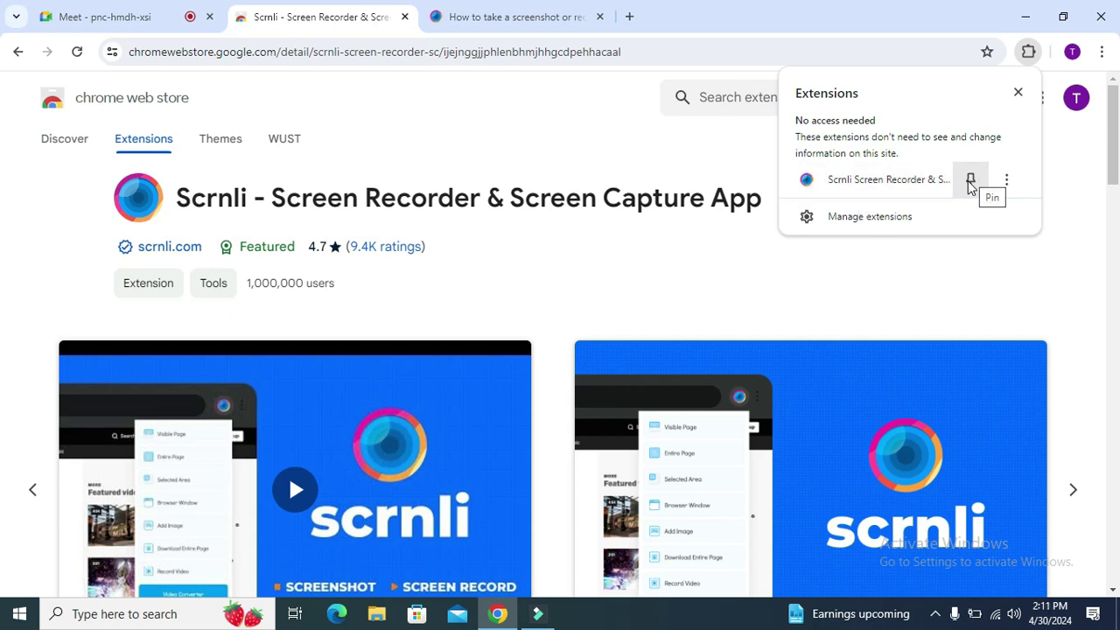
pyautogui.click(969, 182)
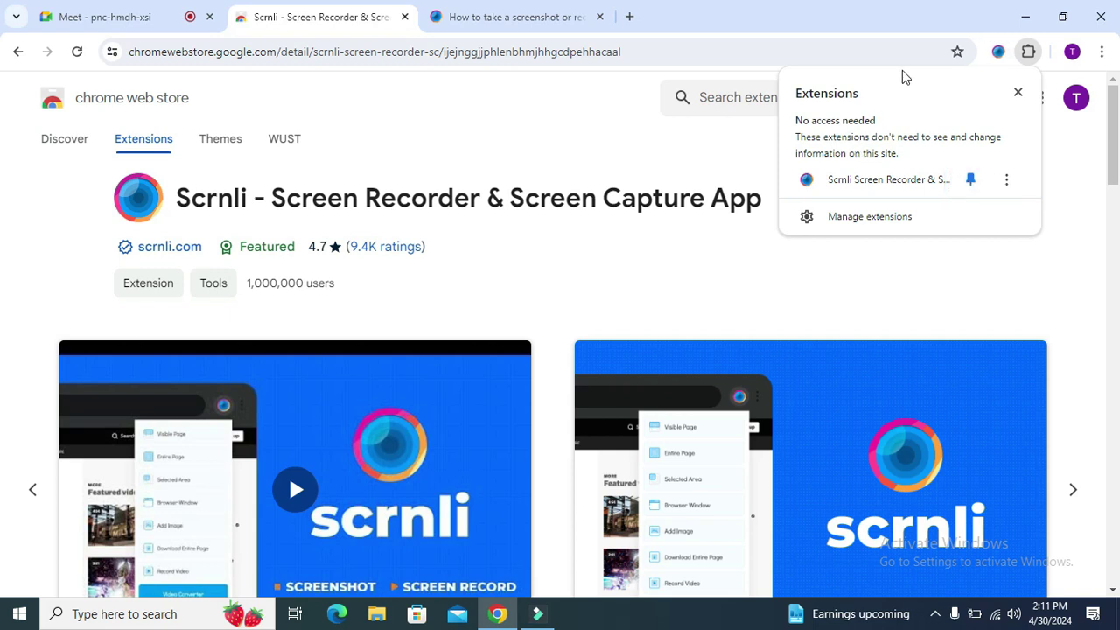
pyautogui.click(855, 7)
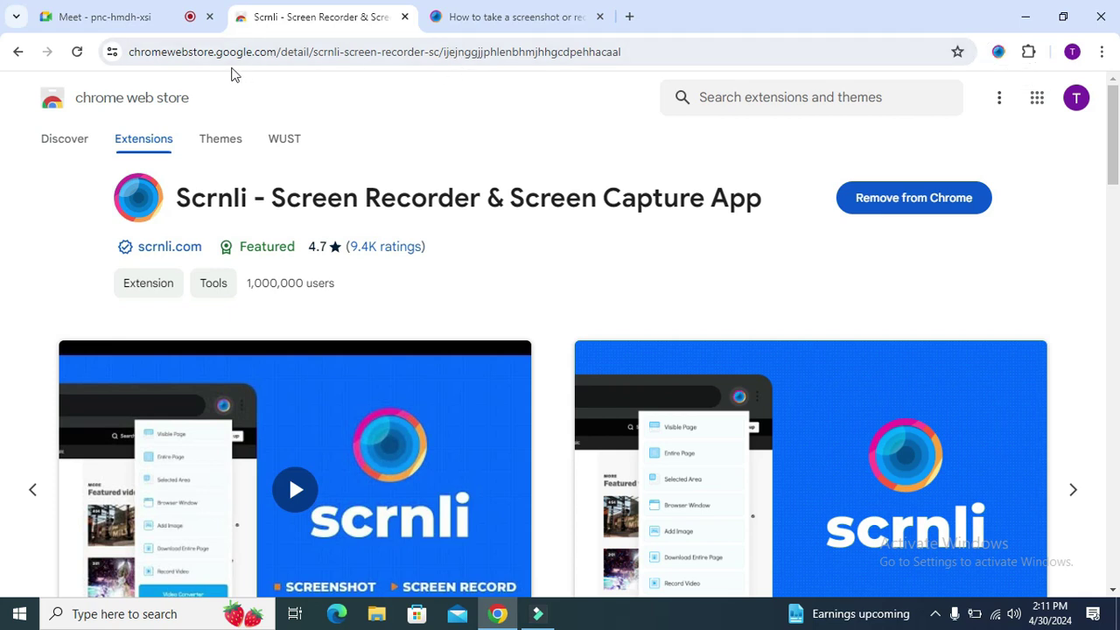
# - In the Meet tab, choose Scrnli's Record Video, enable Record Mic Sound and allow the microphone this time
pyautogui.click(137, 20)
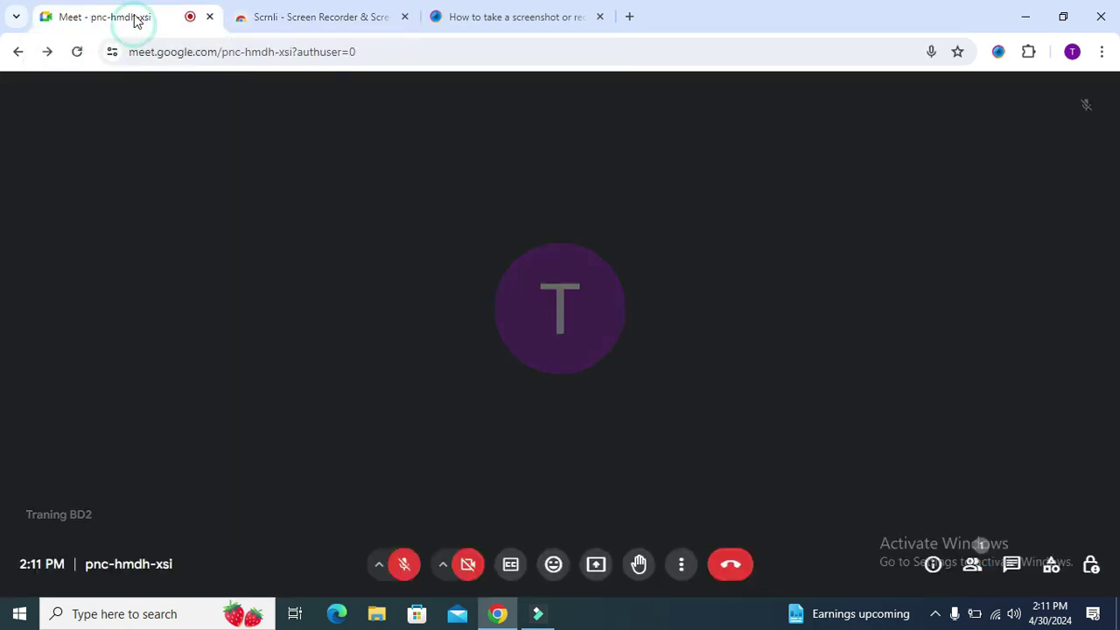
pyautogui.click(999, 53)
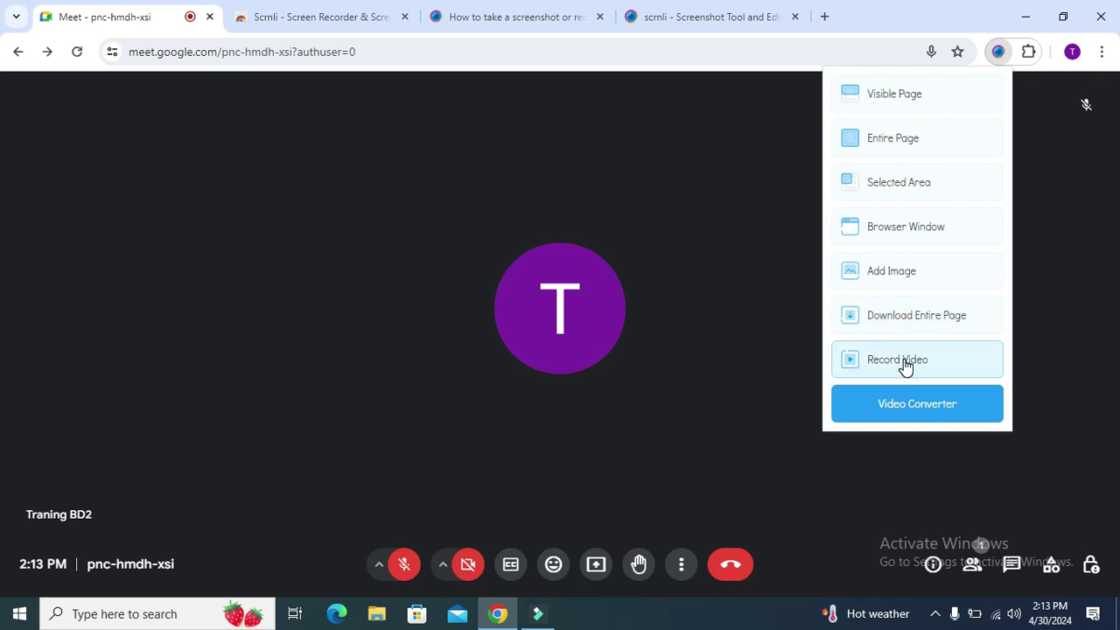
pyautogui.click(905, 366)
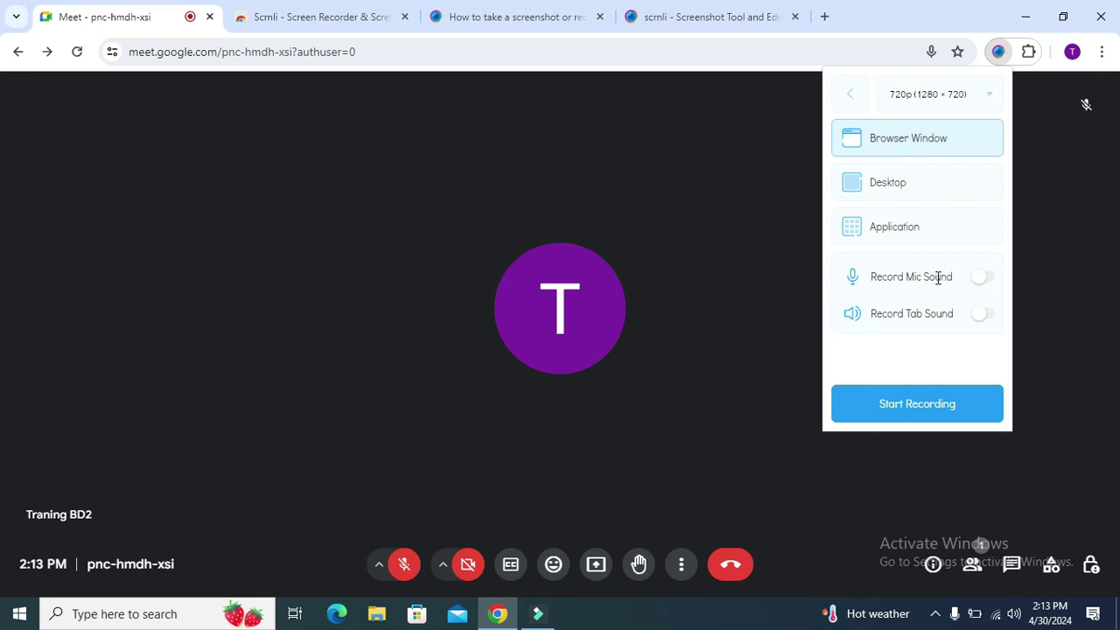
pyautogui.click(977, 281)
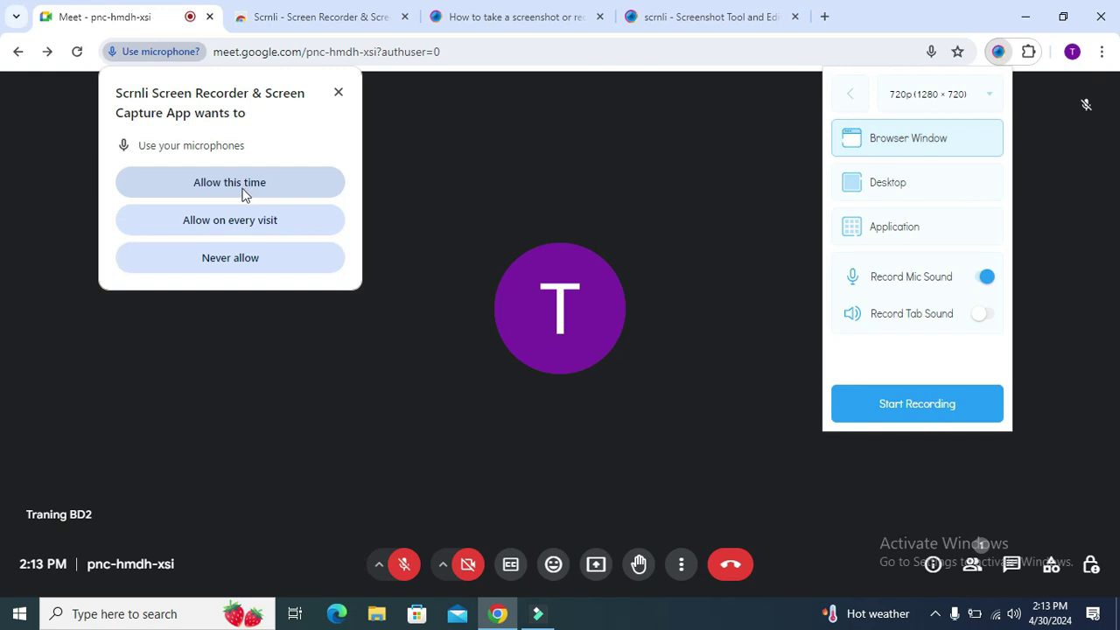
pyautogui.click(236, 183)
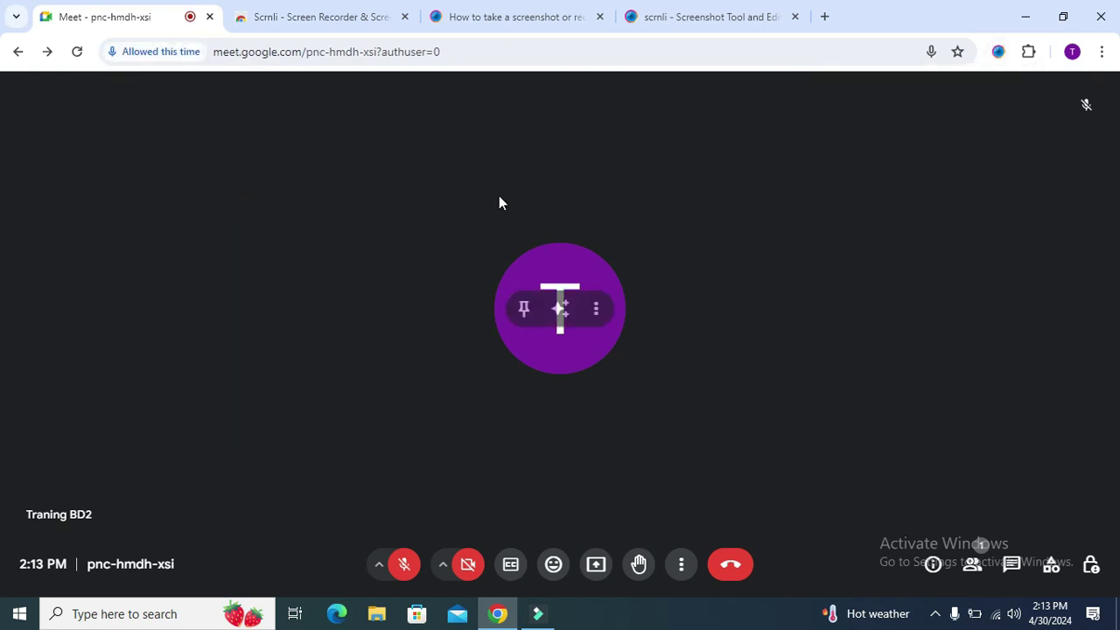
# - Reopen Scrnli's Record Video options and turn on Record Tab Sound
pyautogui.click(997, 53)
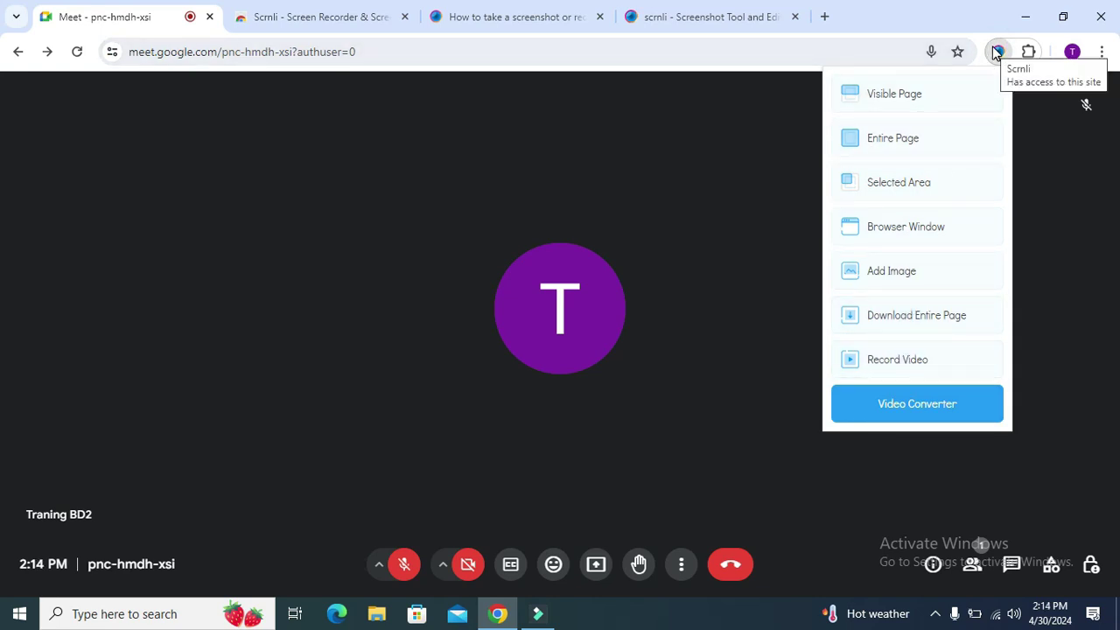
pyautogui.click(891, 358)
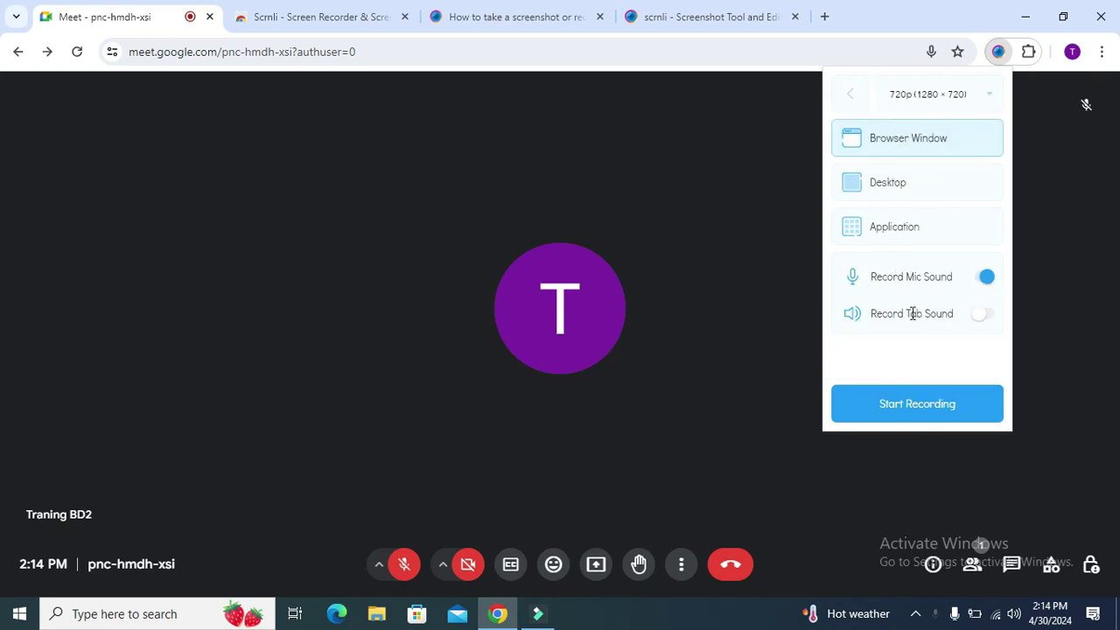
pyautogui.moveTo(888, 315); pyautogui.dragTo(914, 315)
pyautogui.click(933, 312)
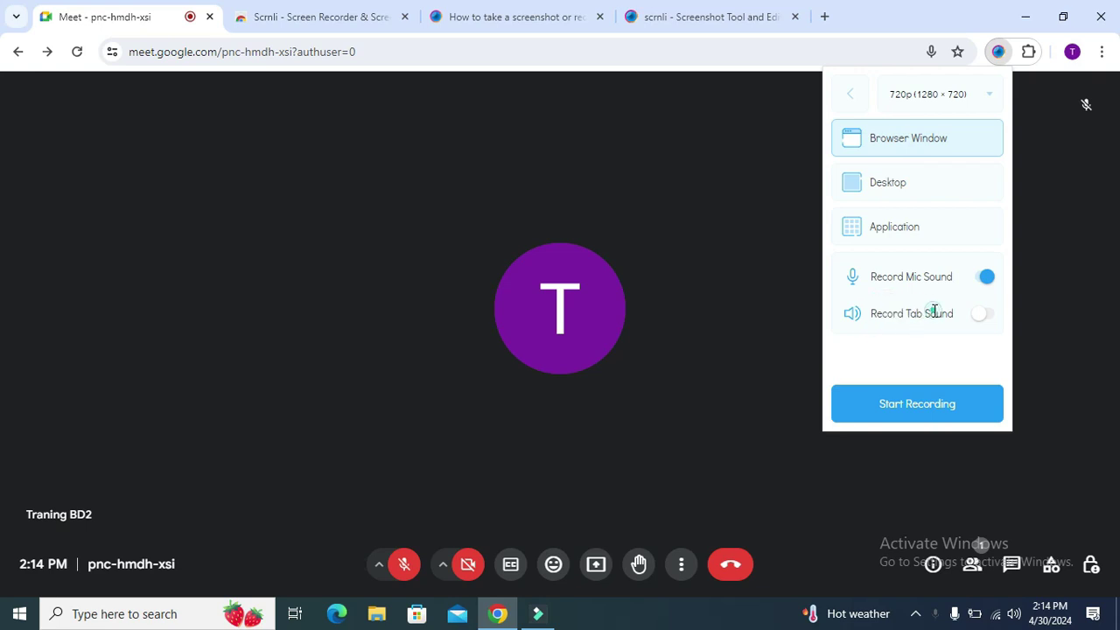
pyautogui.click(979, 317)
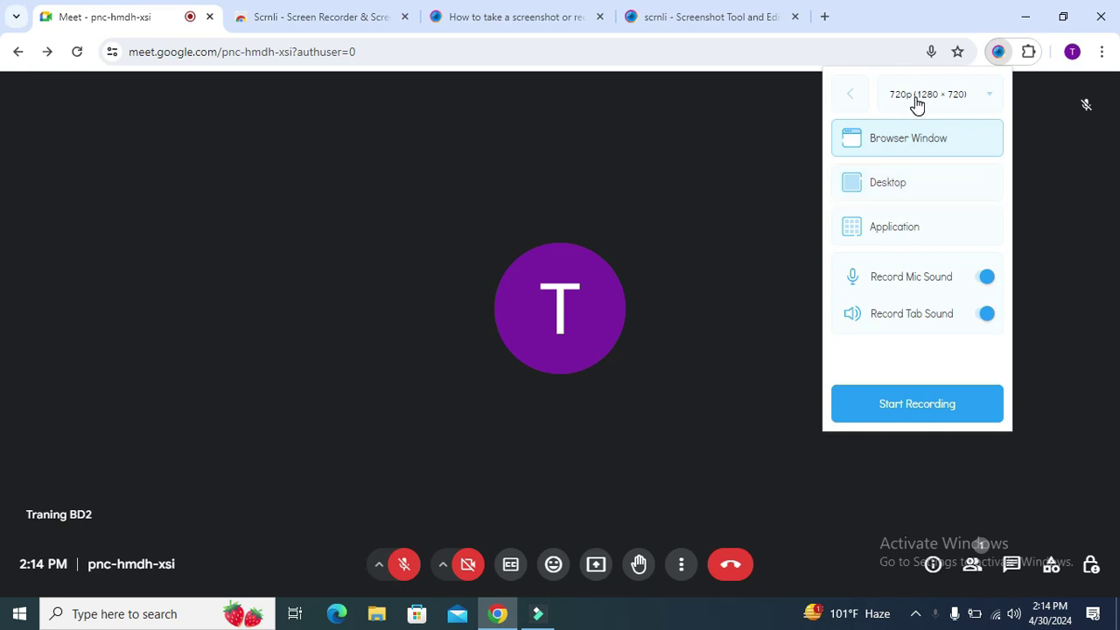
# - Keep the 720p resolution and start recording the call
pyautogui.click(989, 98)
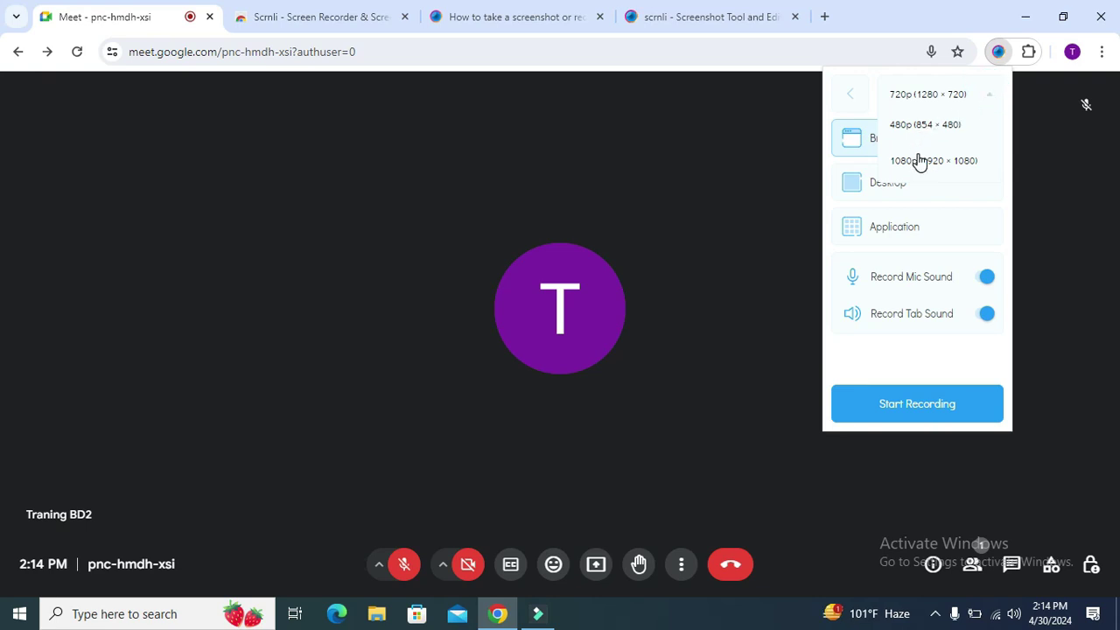
pyautogui.click(1005, 168)
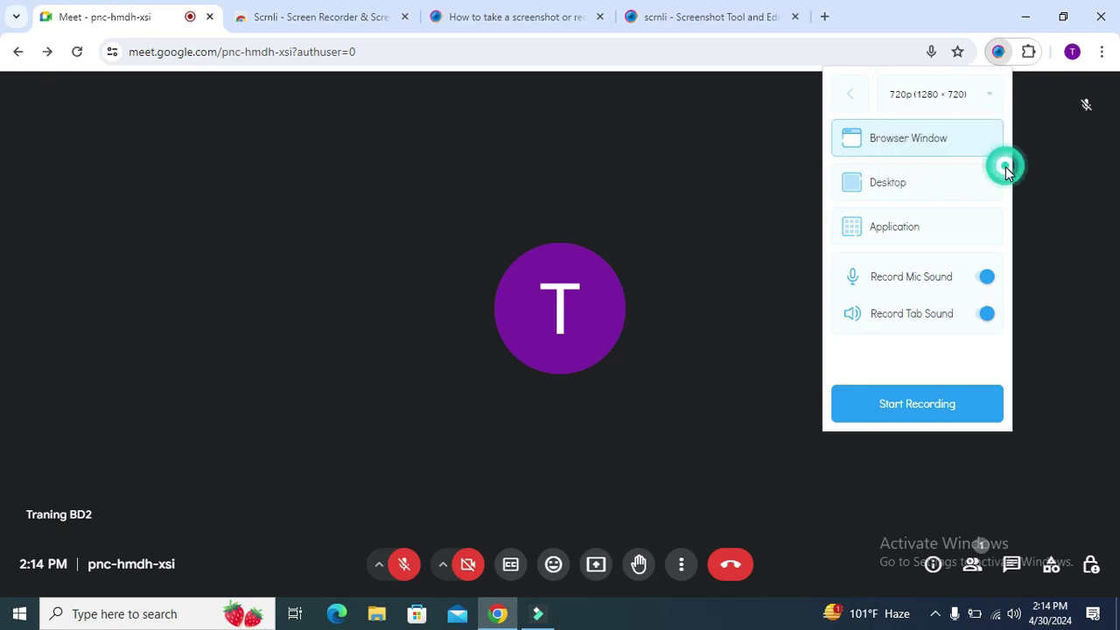
pyautogui.click(924, 408)
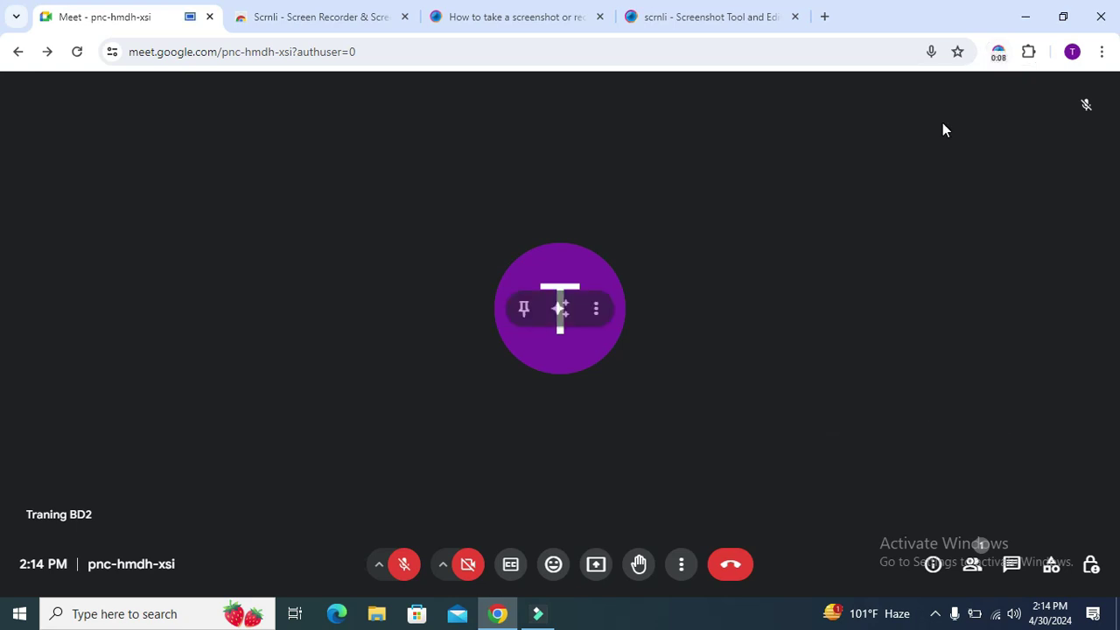
# - Stop the Scrnli recording from its toolbar icon
pyautogui.click(999, 54)
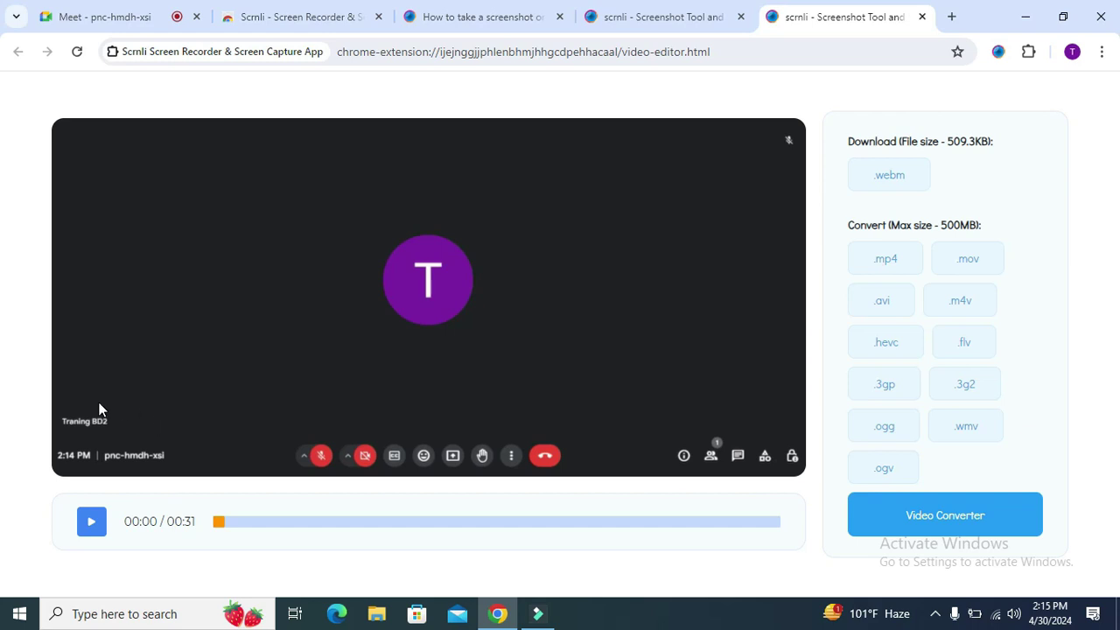
# - Preview the clip to 00:14, download it as .mp4, and show it in the Downloads folder
pyautogui.click(92, 523)
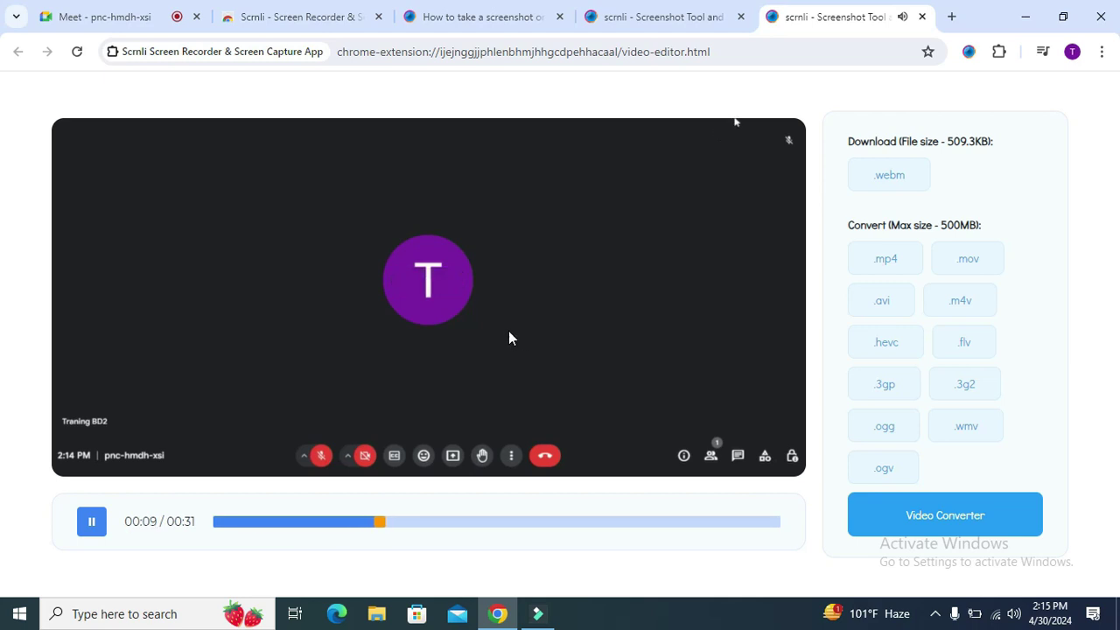
pyautogui.click(92, 524)
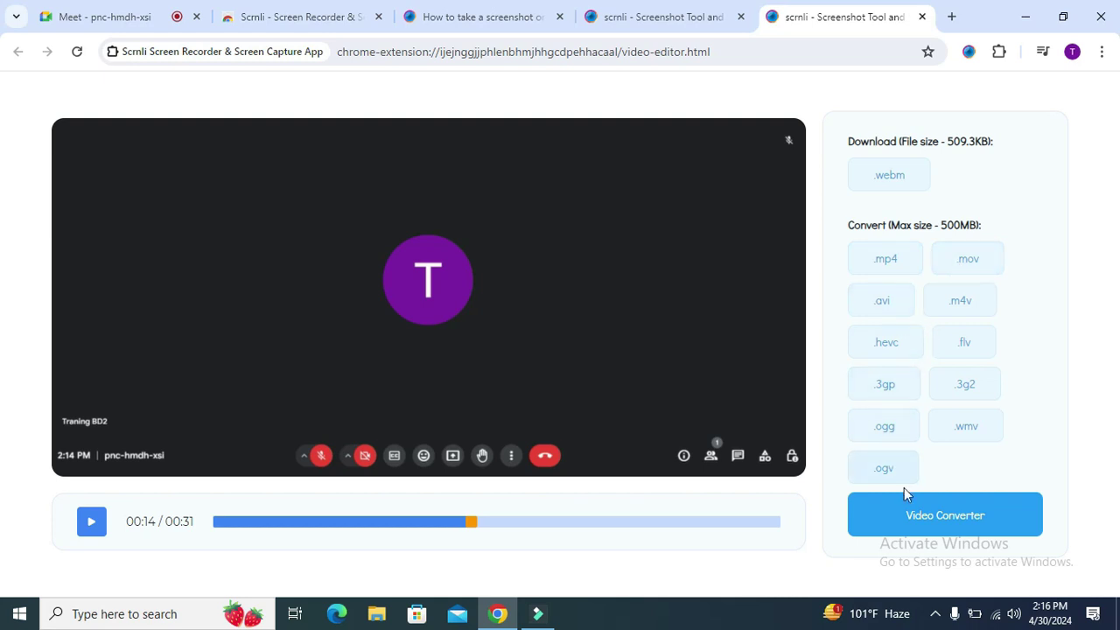
pyautogui.click(881, 258)
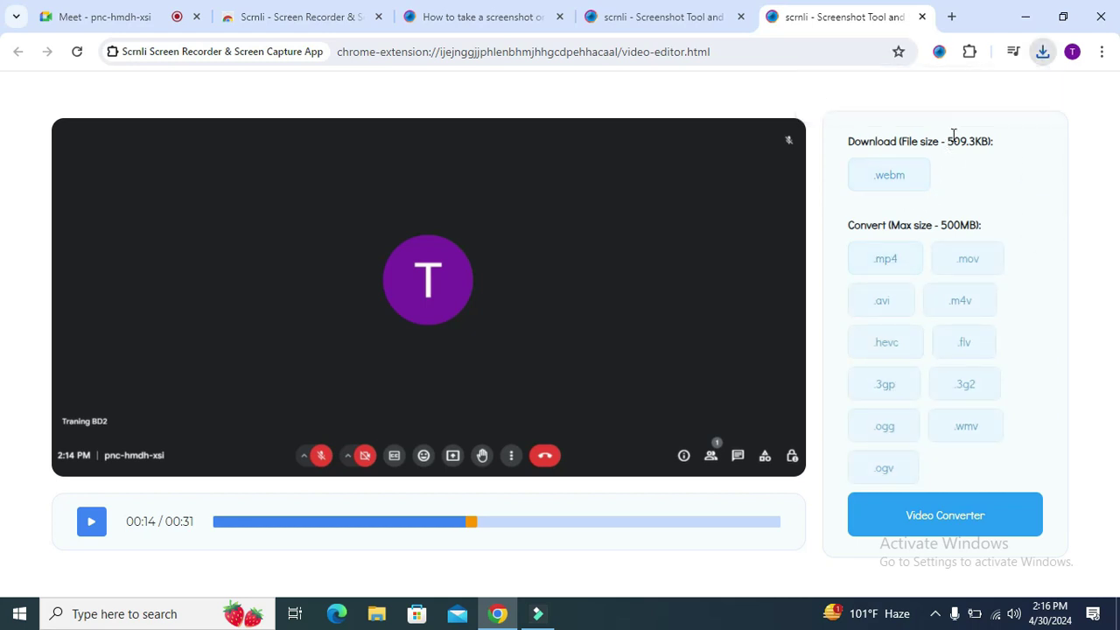
pyautogui.click(1043, 54)
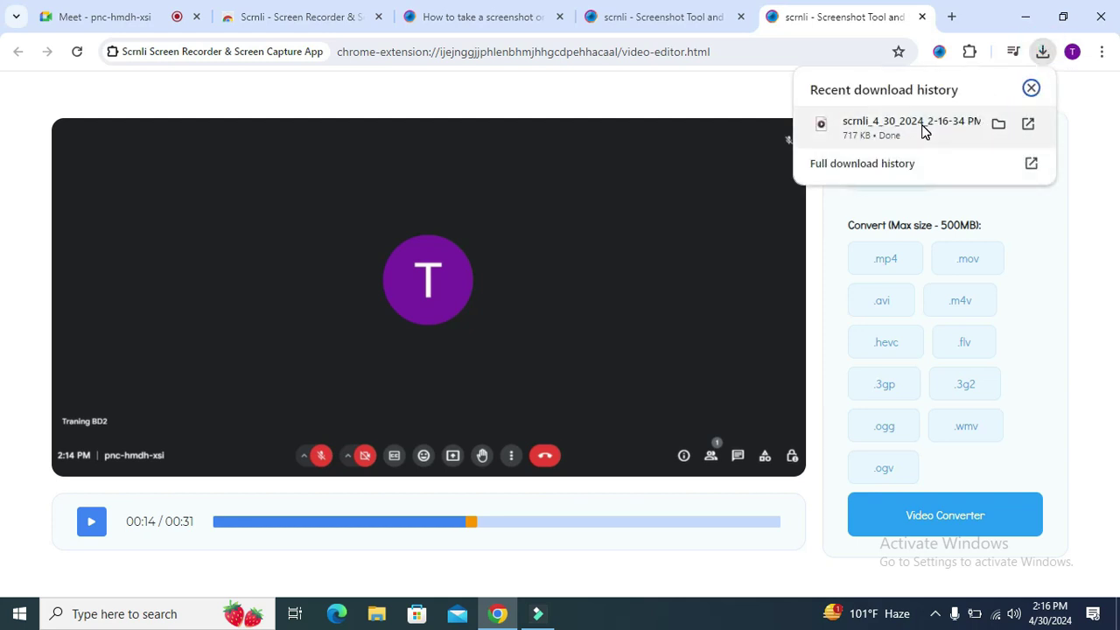
pyautogui.click(999, 124)
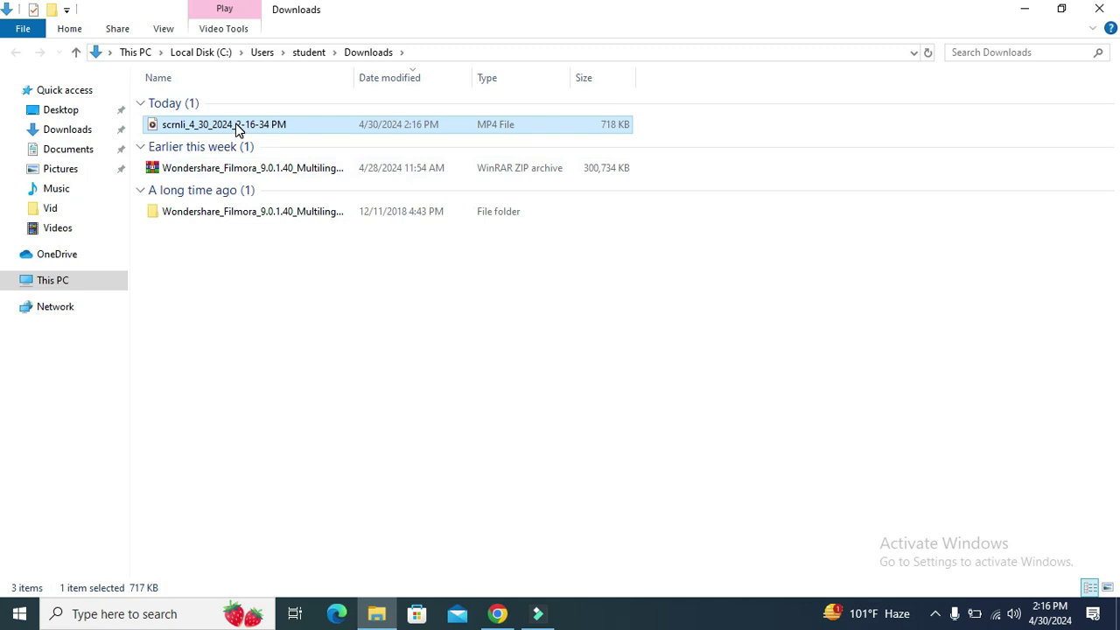
# - Open the scrnli_4_30_2024_2-16-34 PM MP4 in Downloads with the right-click Open command
pyautogui.click(236, 125)
pyautogui.rightClick(237, 124)
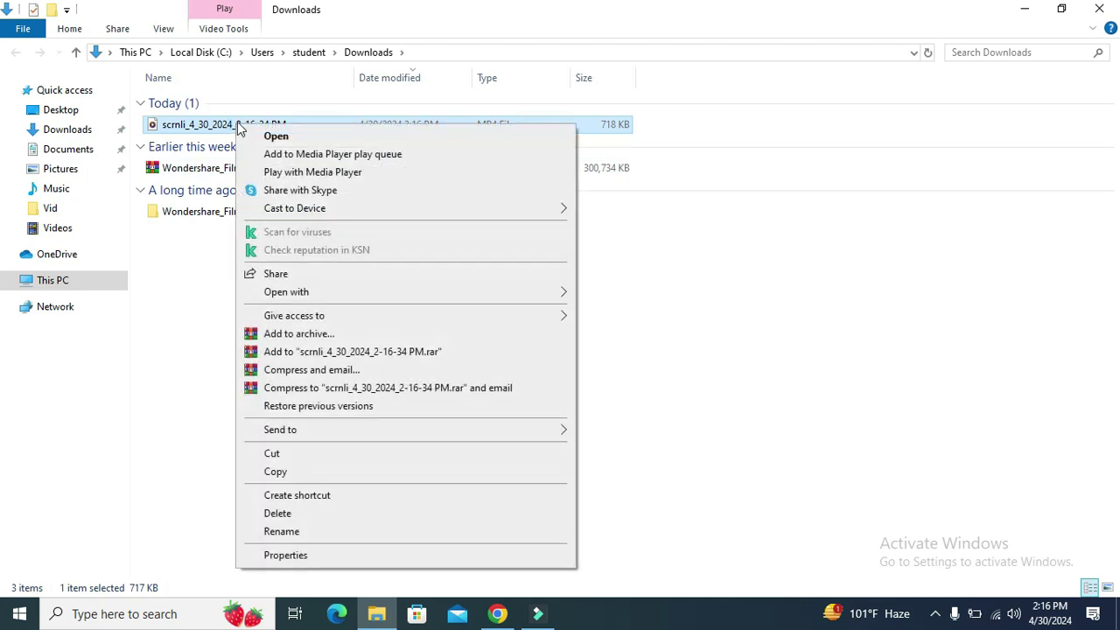
pyautogui.click(277, 138)
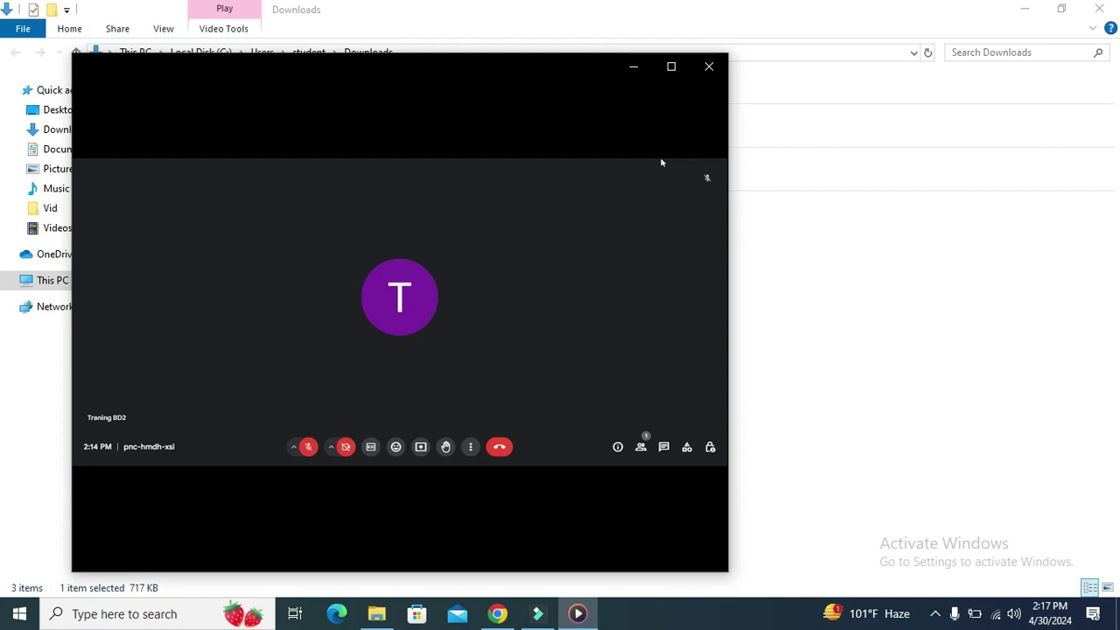
# - Pause the Media Player playback of the recording at 0:00:13
pyautogui.moveTo(185, 431)
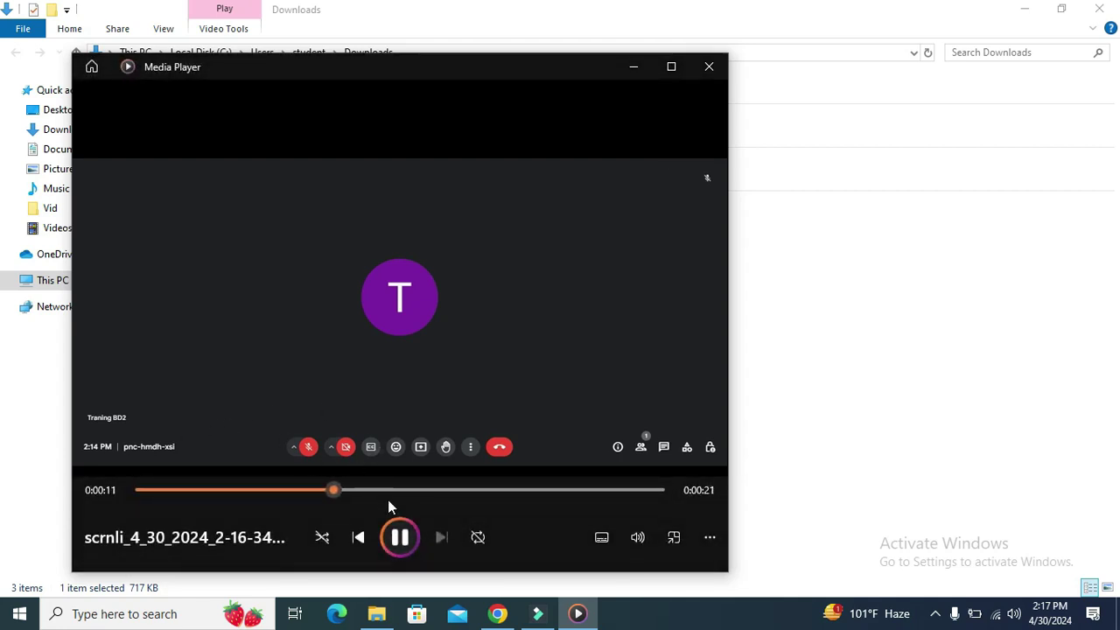
pyautogui.click(400, 538)
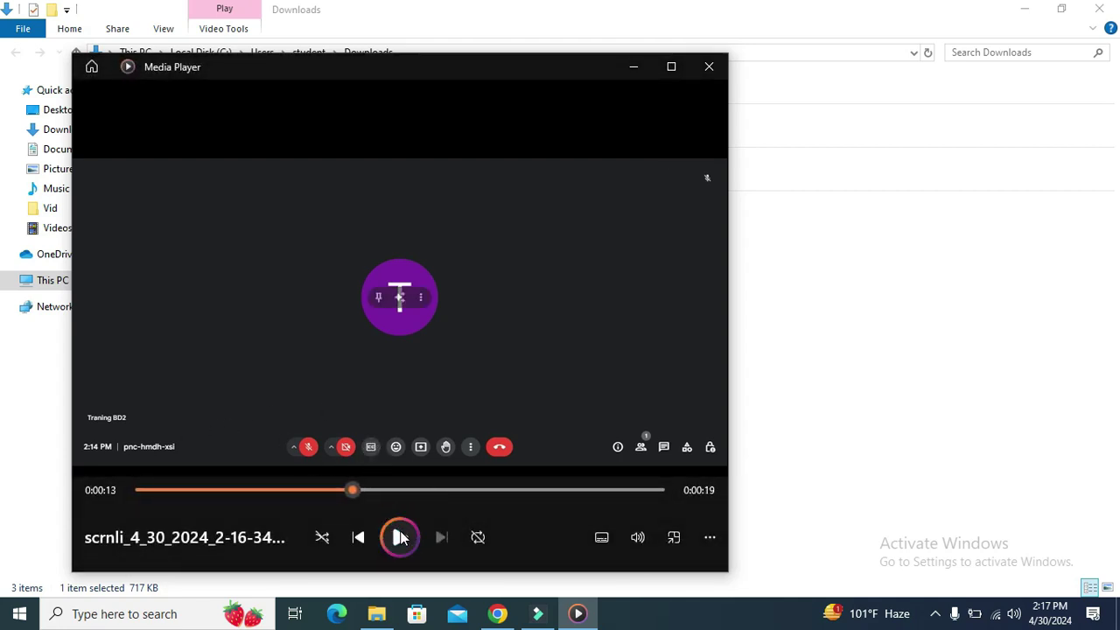